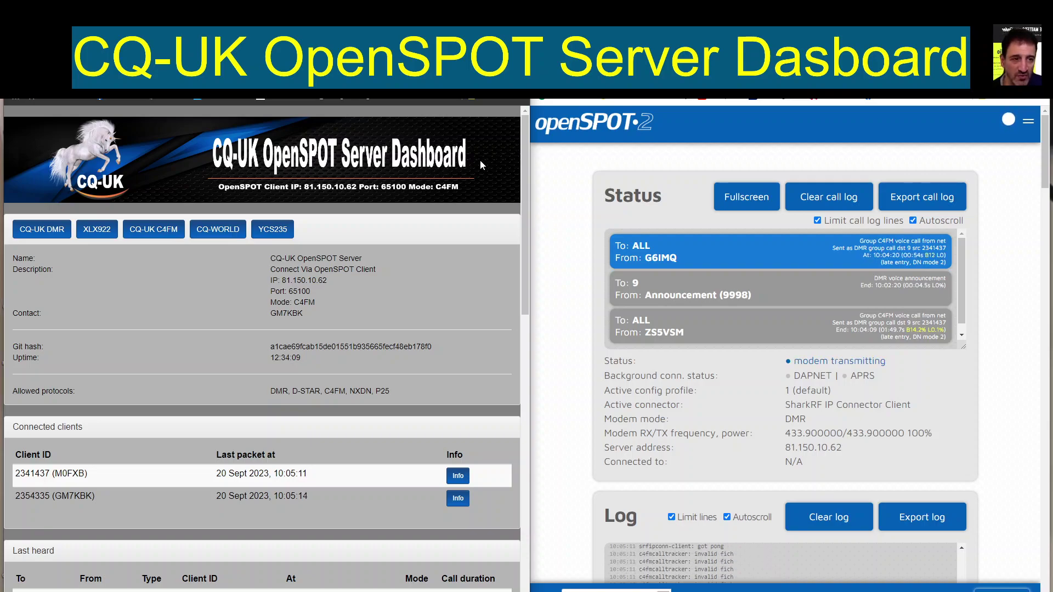
Step: Widen the CQ-UK server dashboard, view the first connected client's details, then narrow it again
{"action": "left_click_drag", "start_coordinate": [528, 345], "coordinate": [744, 345]}
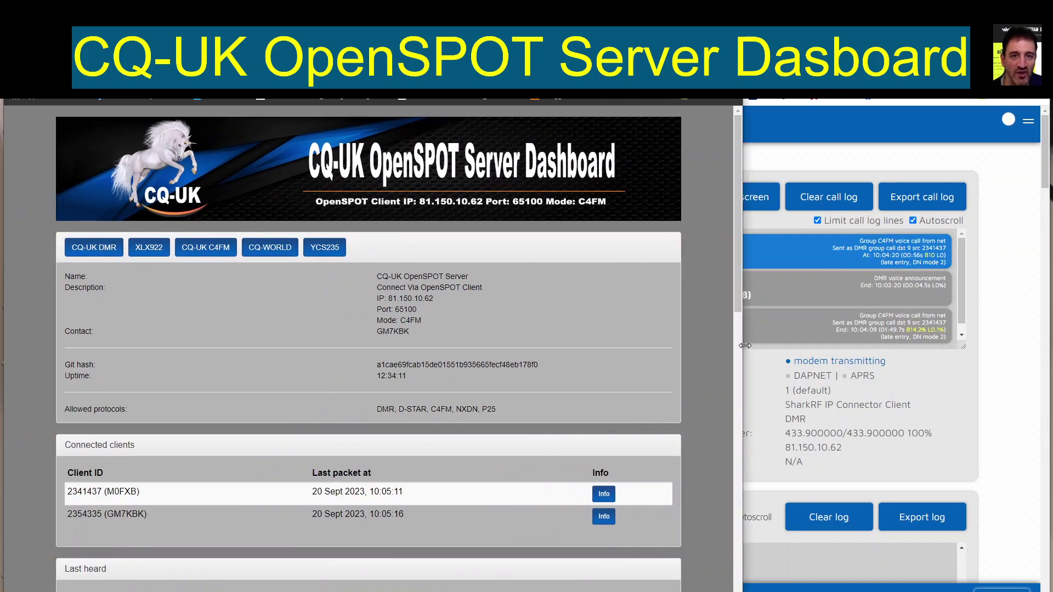
{"action": "scroll", "coordinate": [522, 345], "scroll_direction": "down", "scroll_amount": 3}
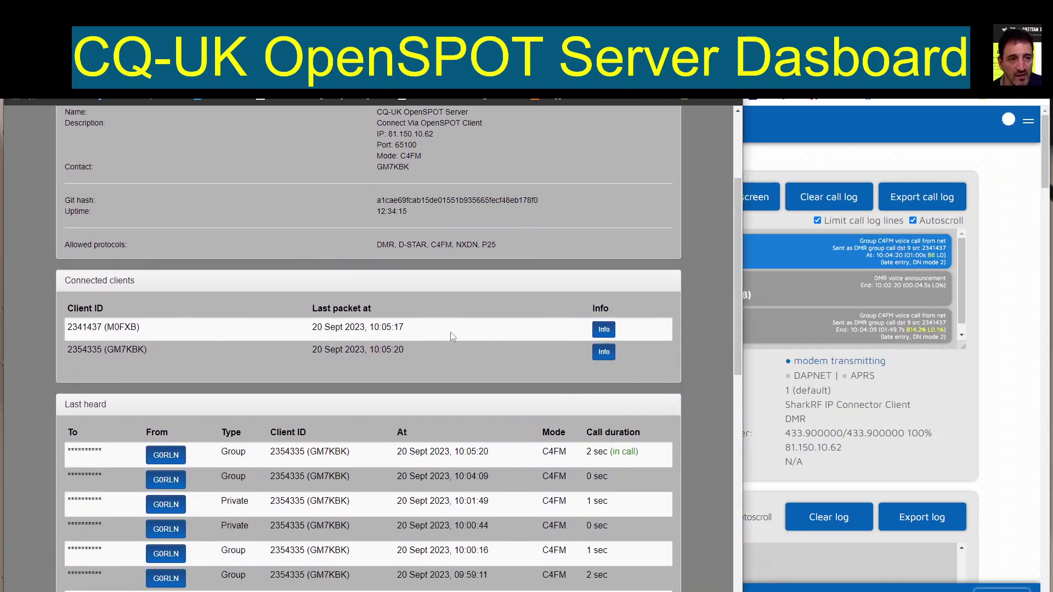
{"action": "left_click", "coordinate": [604, 330]}
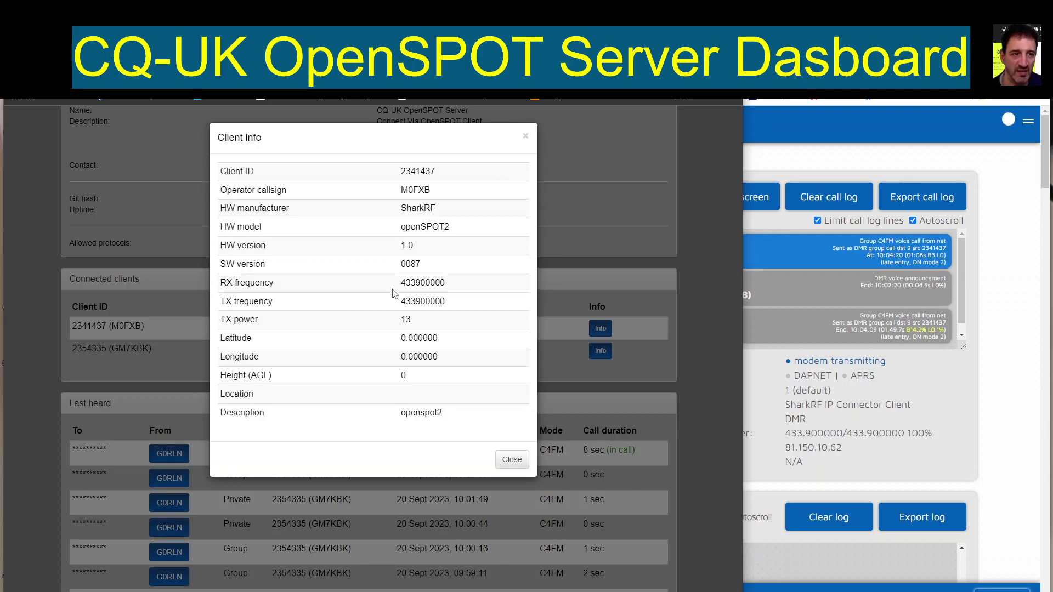
{"action": "left_click", "coordinate": [525, 137]}
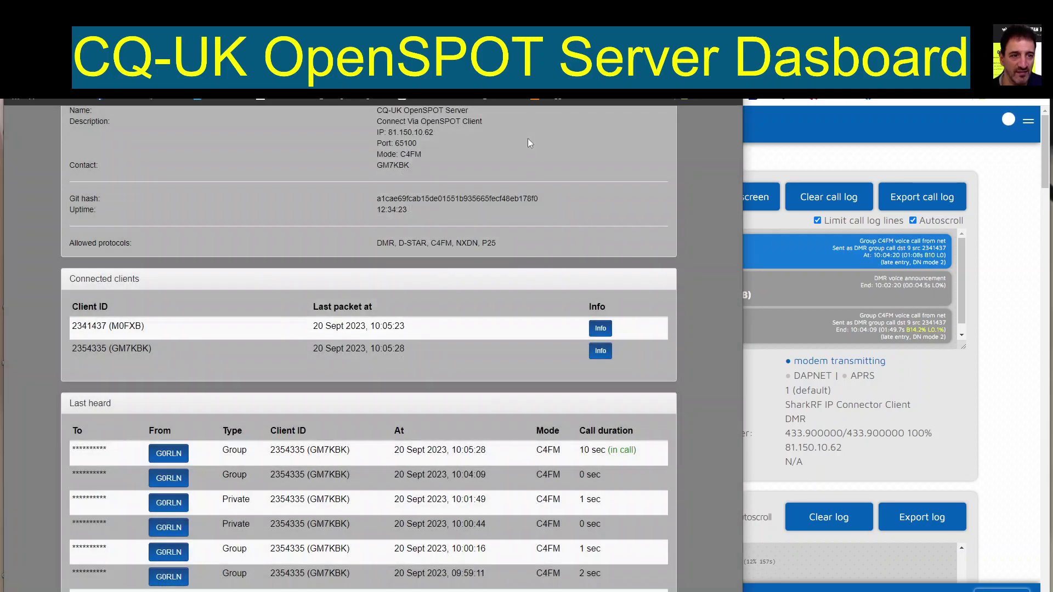
{"action": "left_click_drag", "start_coordinate": [745, 327], "coordinate": [533, 361]}
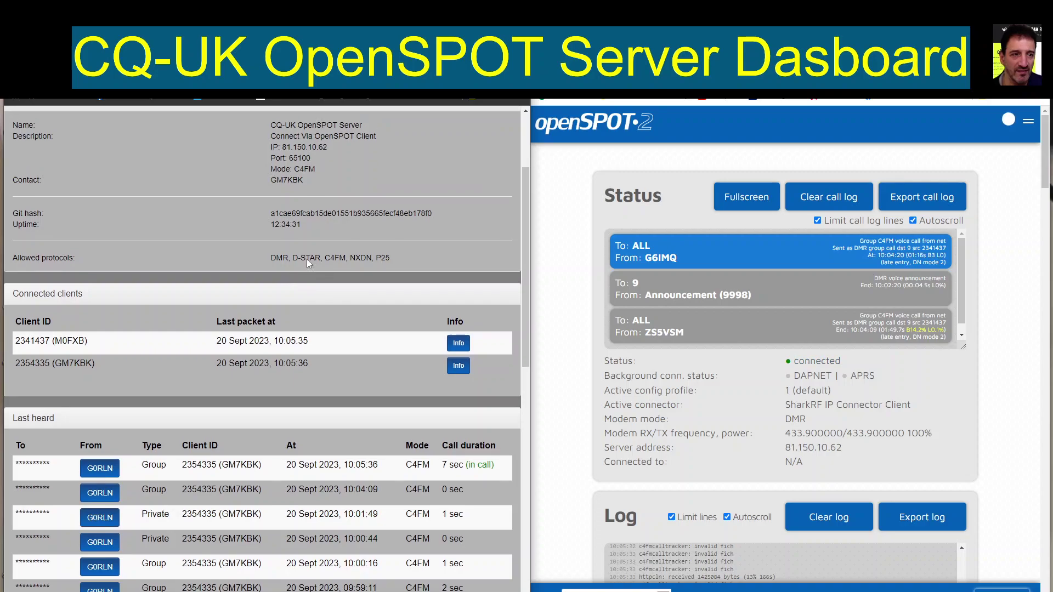
{"action": "scroll", "coordinate": [307, 259], "scroll_direction": "up", "scroll_amount": 3}
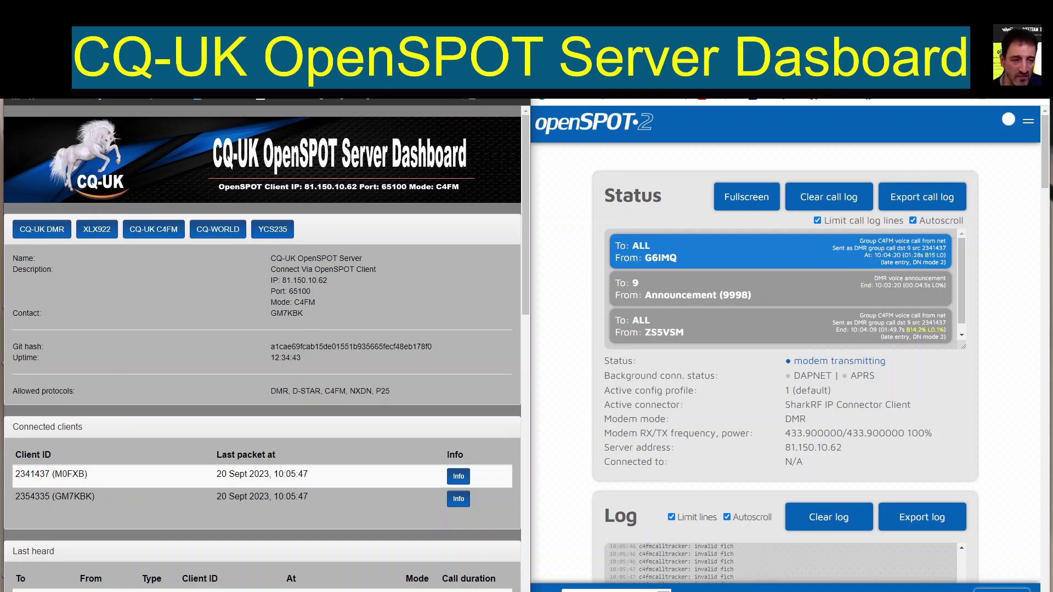
{"action": "scroll", "coordinate": [409, 324], "scroll_direction": "down", "scroll_amount": 2}
{"action": "scroll", "coordinate": [410, 324], "scroll_direction": "down", "scroll_amount": 1}
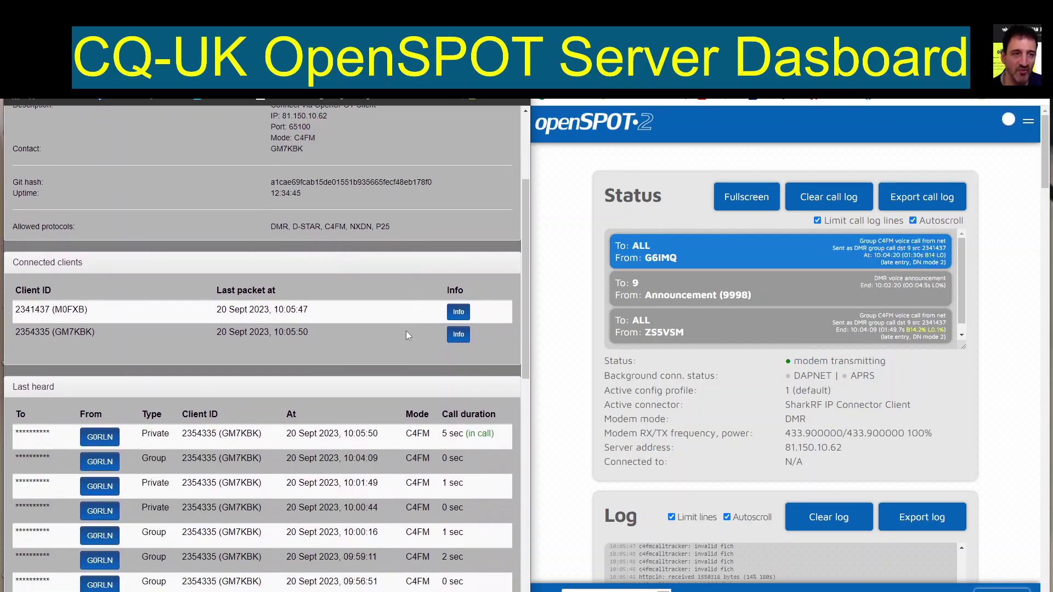
{"action": "scroll", "coordinate": [406, 331], "scroll_direction": "up", "scroll_amount": 3}
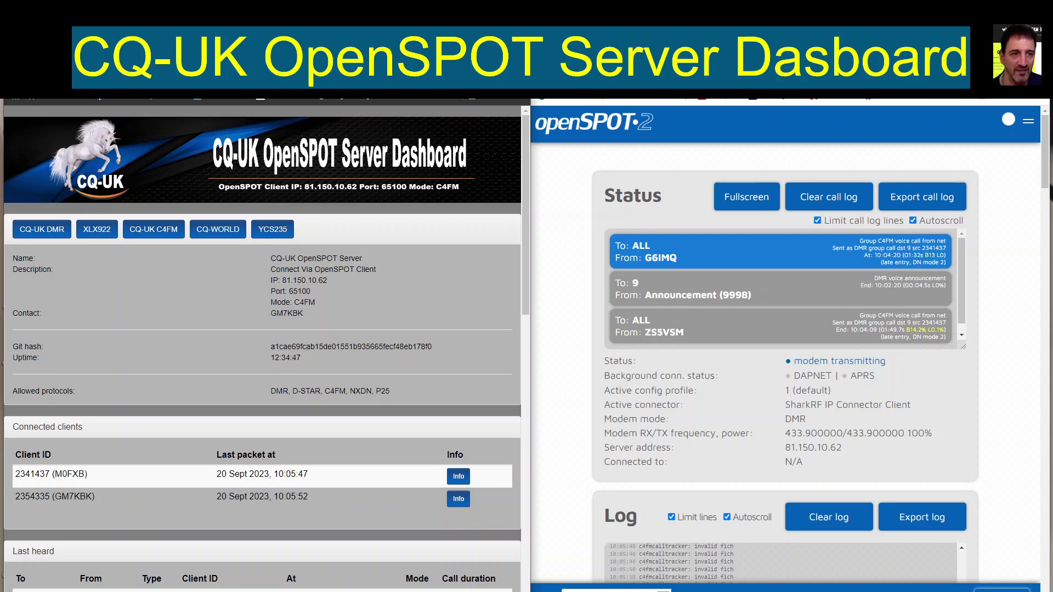
Step: Maximise openSPOT2, pick DMR in Quick setup, and reach the network type choices
{"action": "key", "text": "super+Up"}
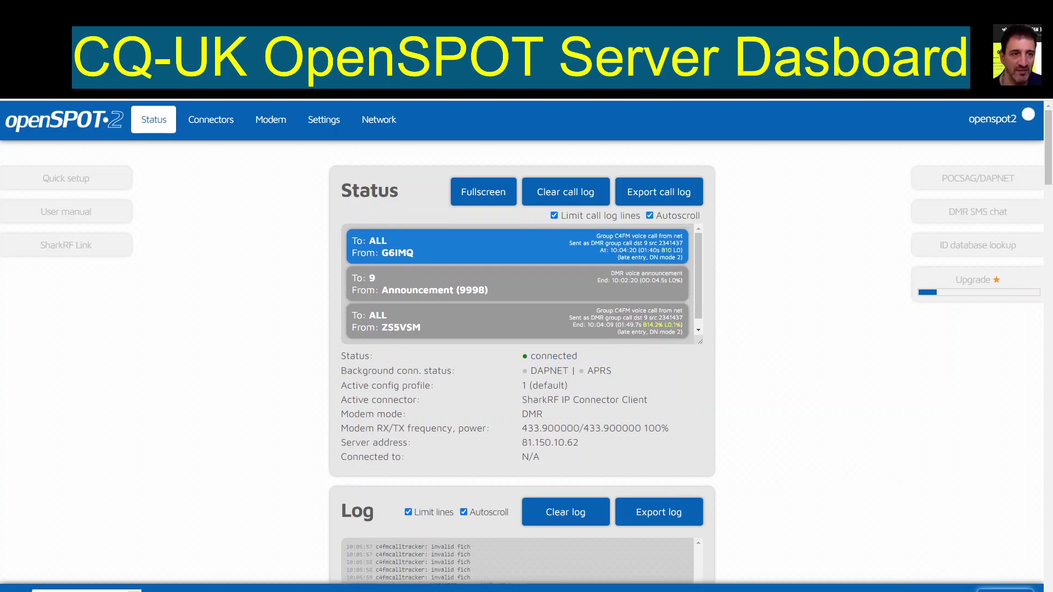
{"action": "scroll", "coordinate": [587, 386], "scroll_direction": "down", "scroll_amount": 1}
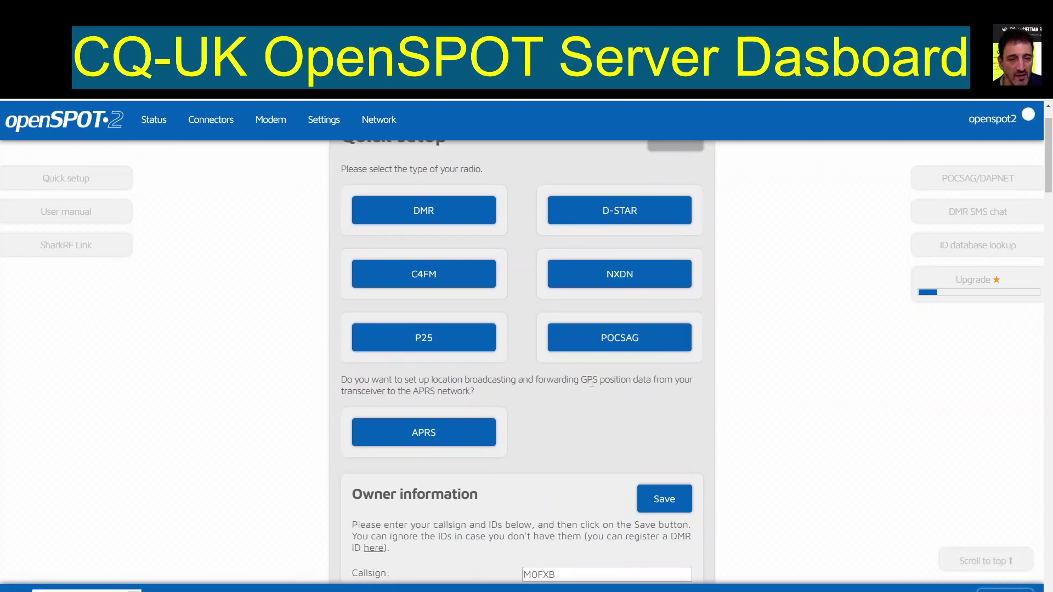
{"action": "scroll", "coordinate": [592, 362], "scroll_direction": "down", "scroll_amount": 8}
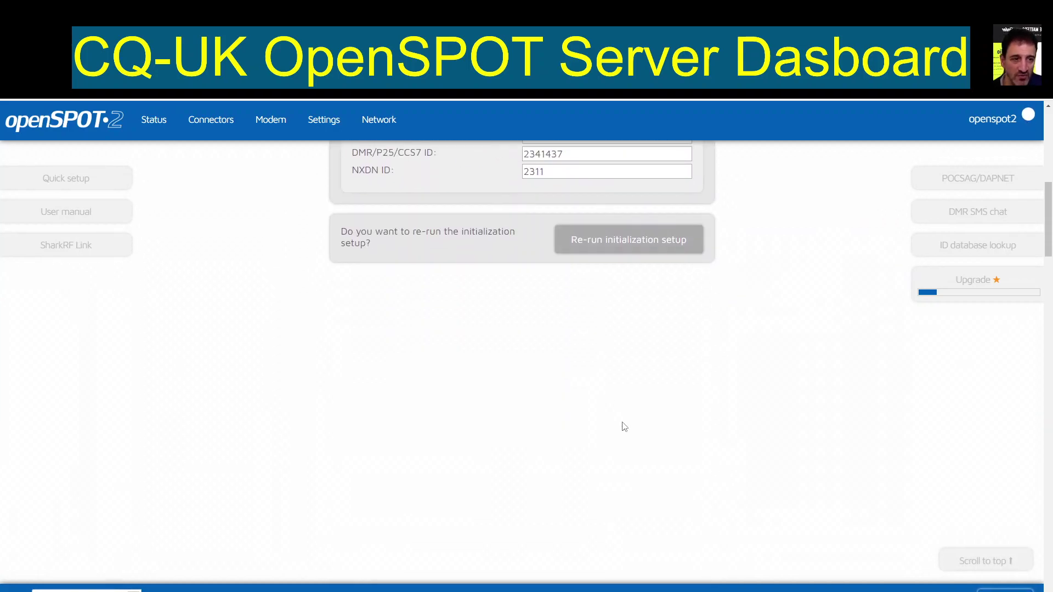
{"action": "scroll", "coordinate": [621, 425], "scroll_direction": "up", "scroll_amount": 6}
{"action": "scroll", "coordinate": [621, 423], "scroll_direction": "up", "scroll_amount": 3}
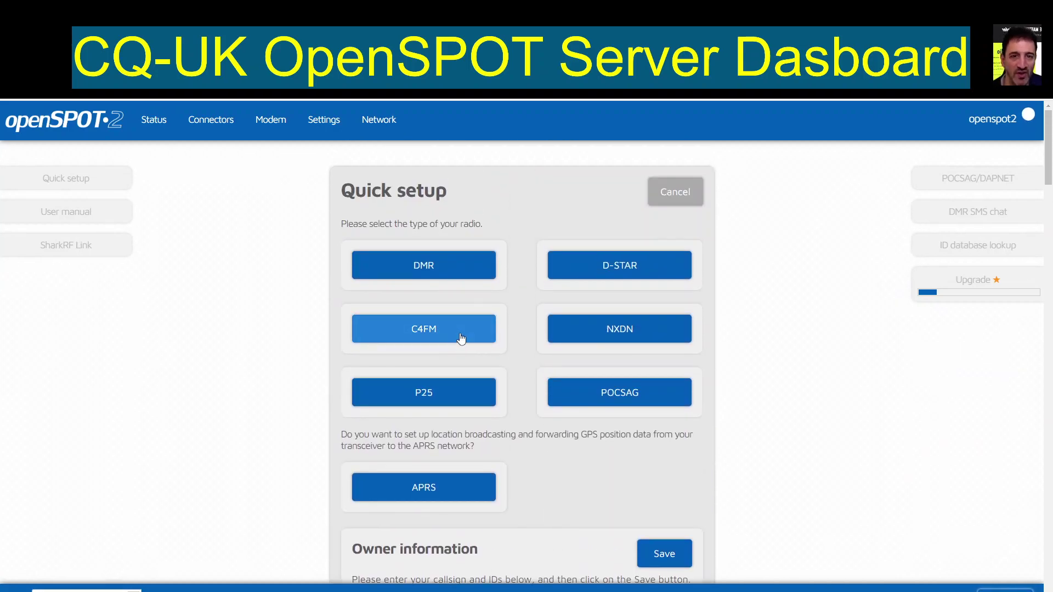
{"action": "left_click", "coordinate": [409, 265]}
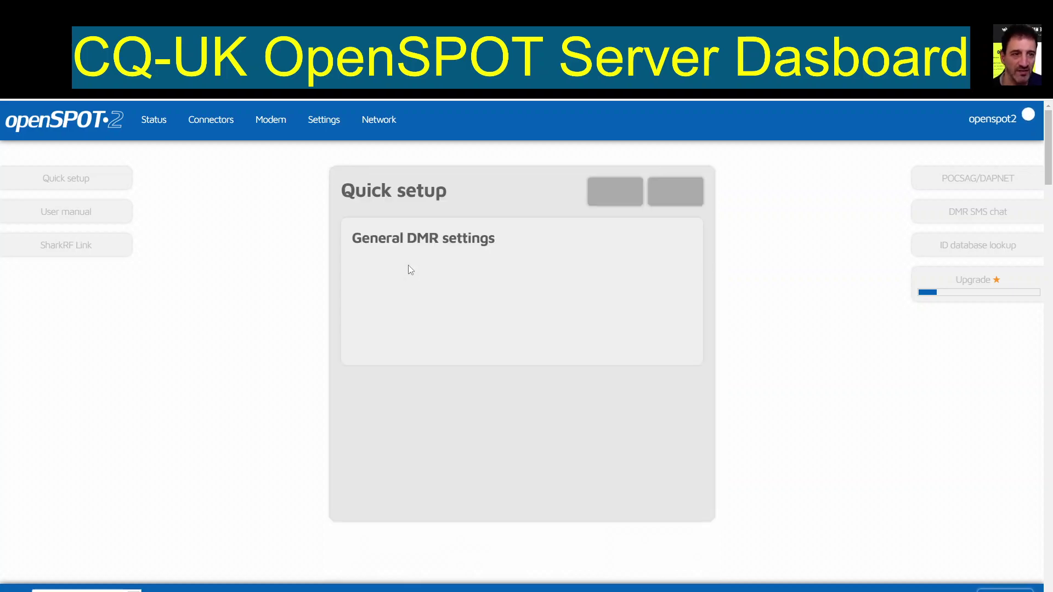
{"action": "scroll", "coordinate": [638, 340], "scroll_direction": "down", "scroll_amount": 1}
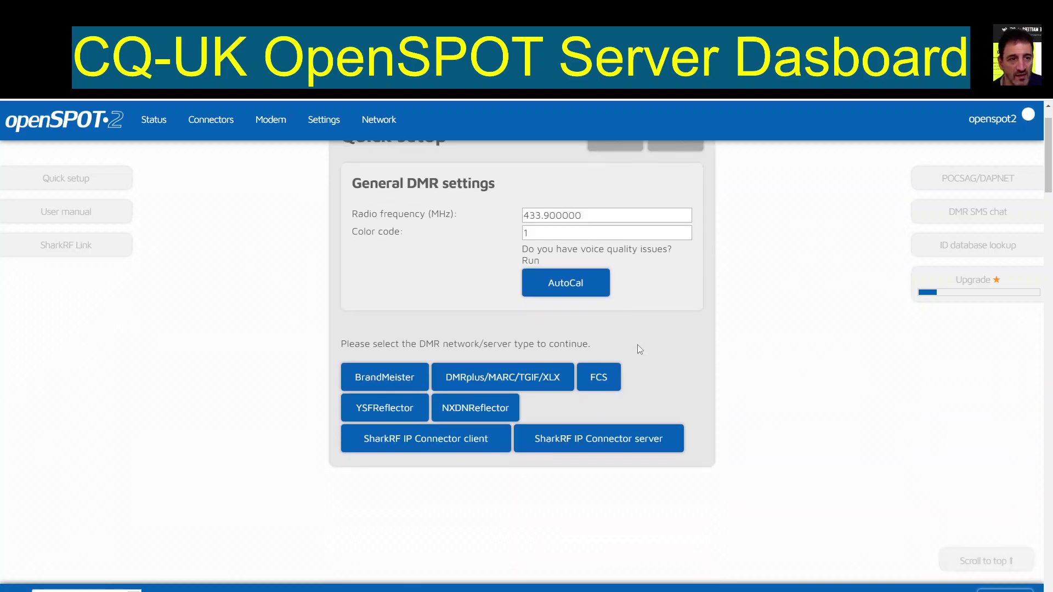
Step: Connect via SharkRF IP Connector client to 81.150.10.62:65100 with a server password; authentication fails
{"action": "left_click", "coordinate": [436, 444]}
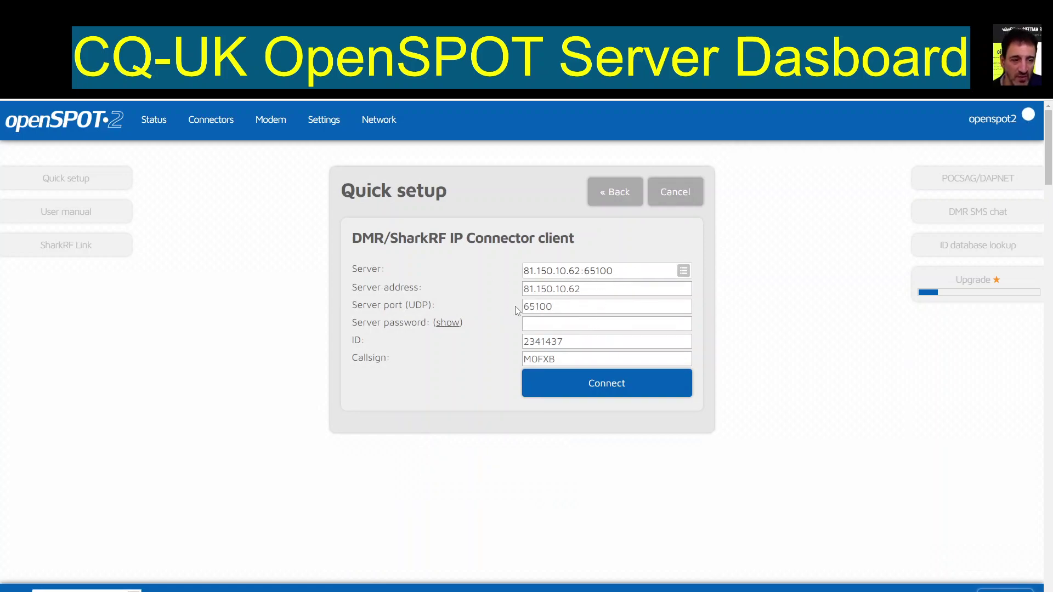
{"action": "left_click", "coordinate": [548, 322]}
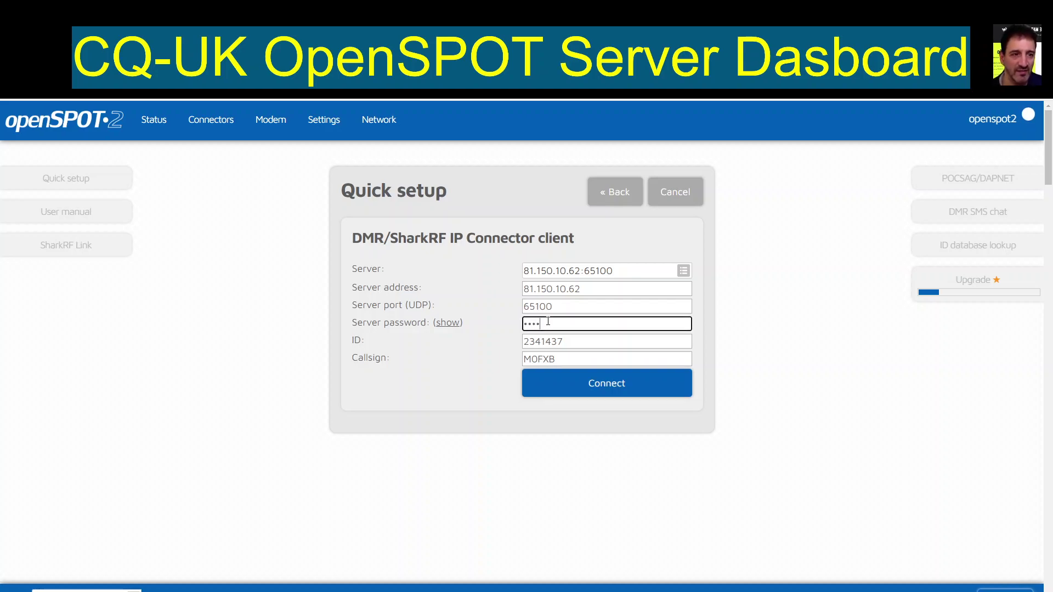
{"action": "type", "text": "passw0rd"}
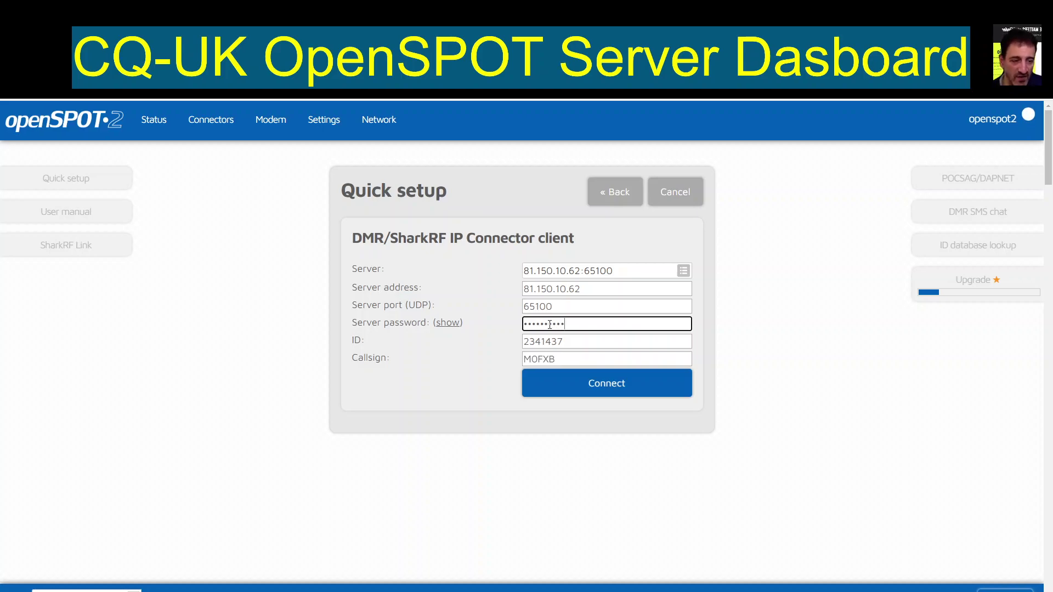
{"action": "left_click", "coordinate": [622, 392]}
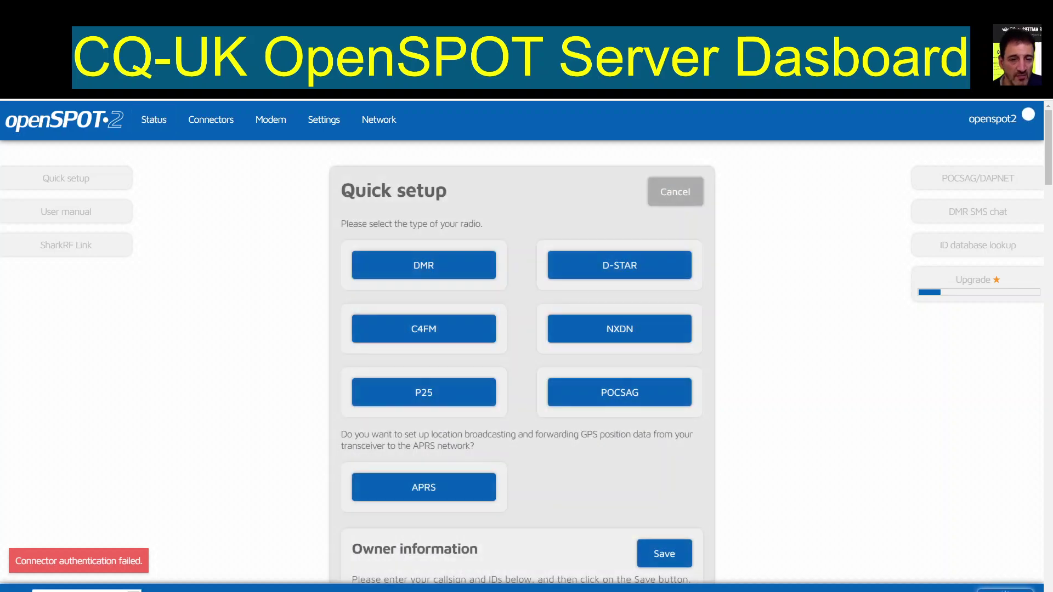
Step: Redo DMR quick setup with SharkRF IP Connector client, paste a replacement server password, and connect
{"action": "left_click", "coordinate": [430, 266]}
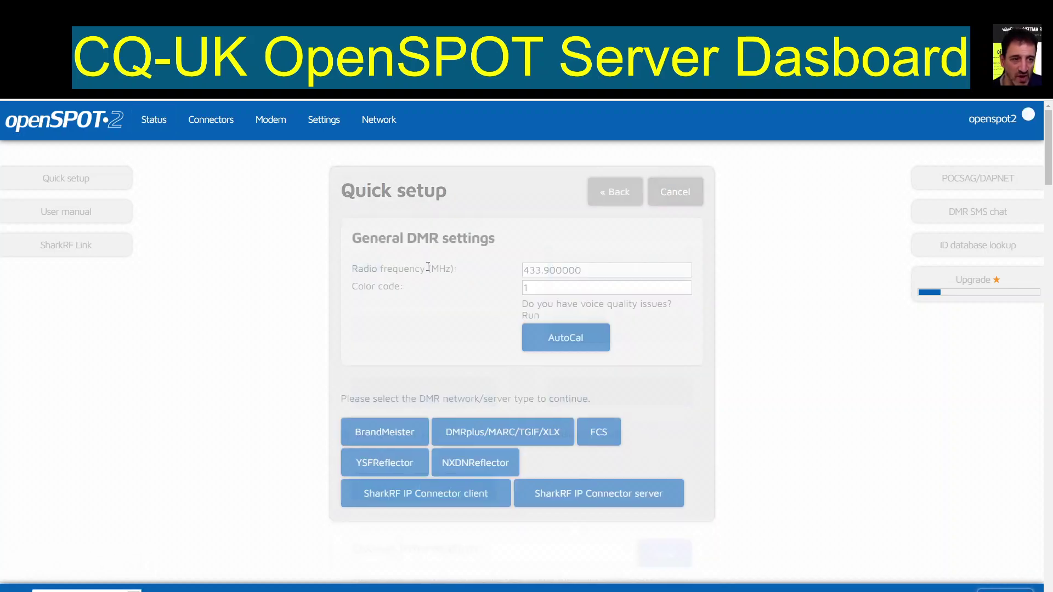
{"action": "left_click", "coordinate": [428, 492]}
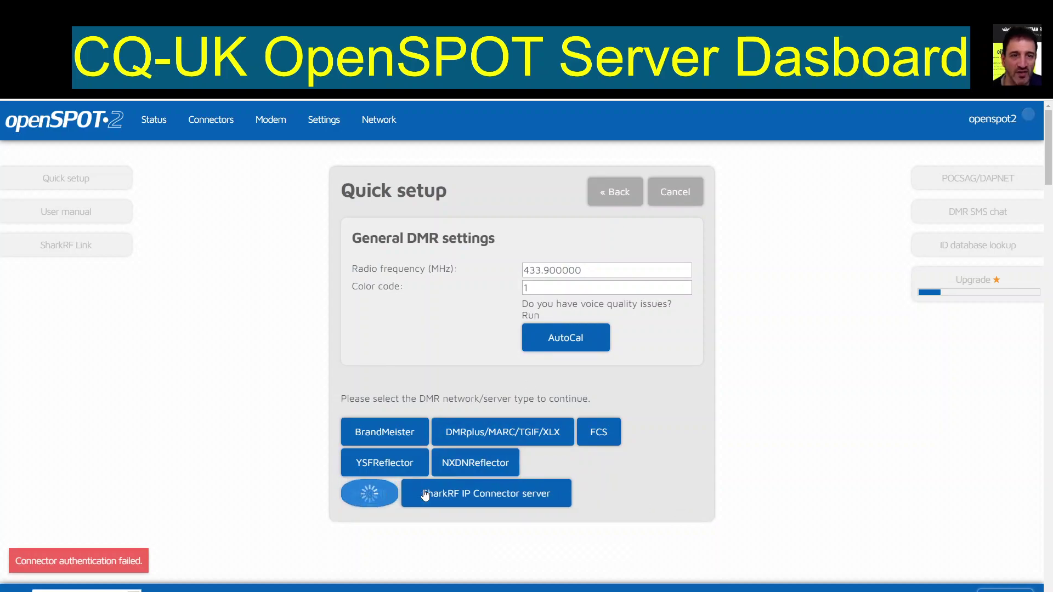
{"action": "left_click", "coordinate": [585, 326]}
{"action": "double_click", "coordinate": [585, 325]}
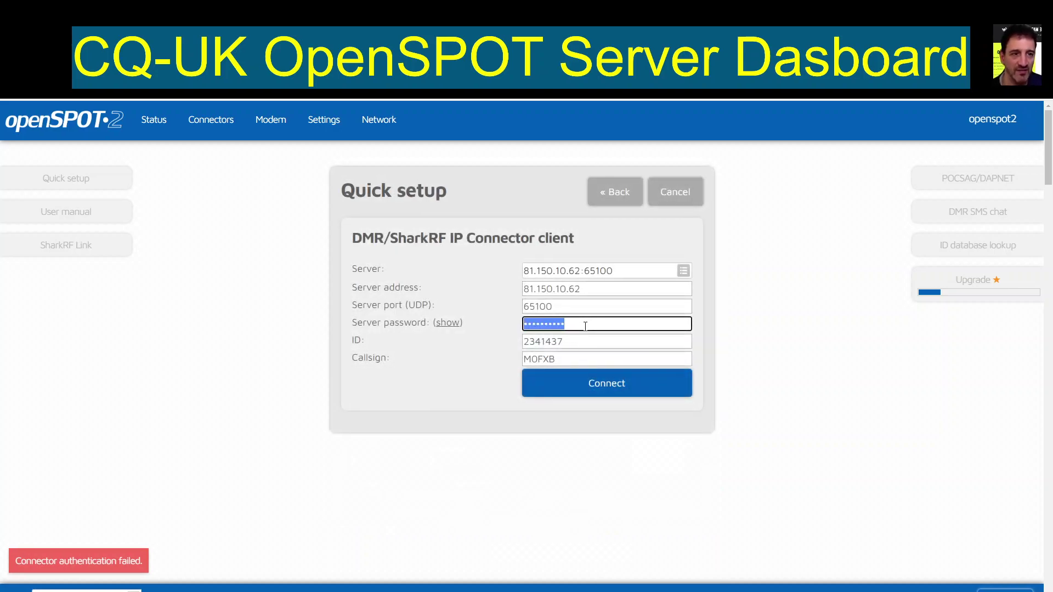
{"action": "key", "text": "ctrl+v"}
{"action": "left_click", "coordinate": [607, 384]}
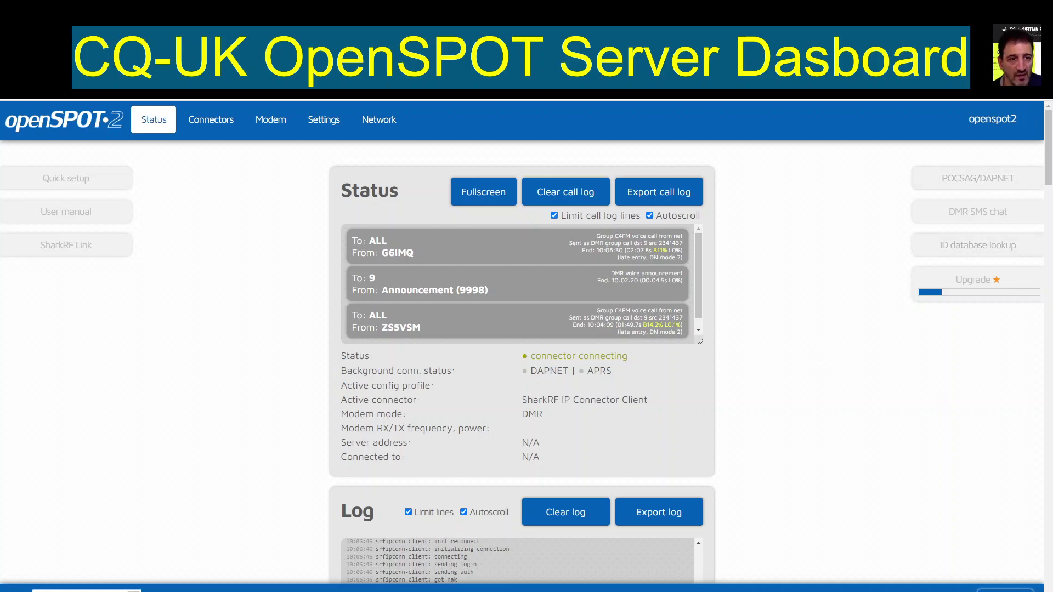
Step: Snap openSPOT2 beside the CQ-UK dashboard and scroll its Connected clients and Last heard tables
{"action": "key", "text": "super+Right"}
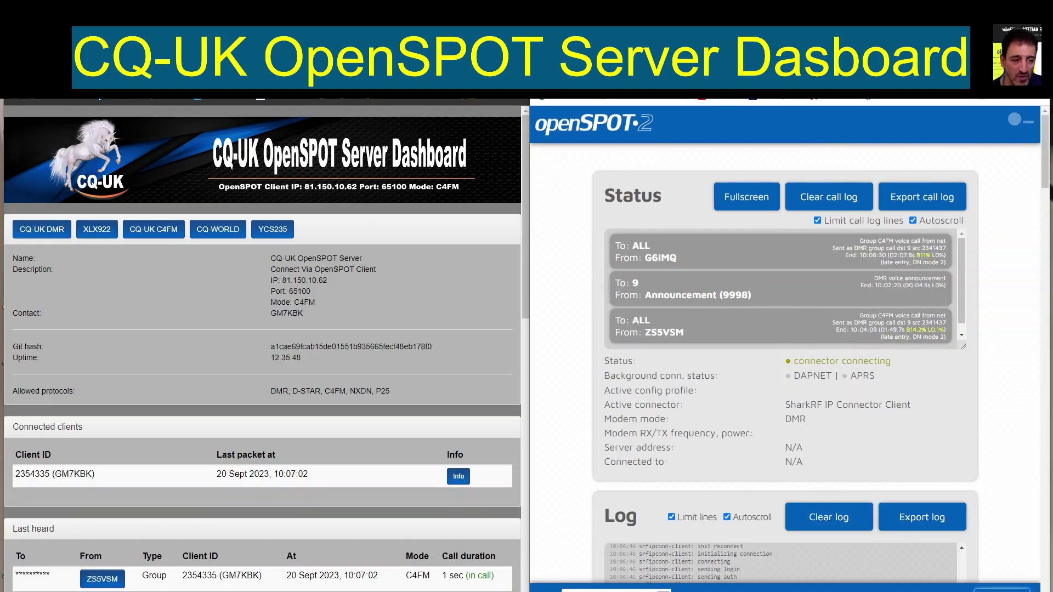
{"action": "scroll", "coordinate": [428, 299], "scroll_direction": "down", "scroll_amount": 4}
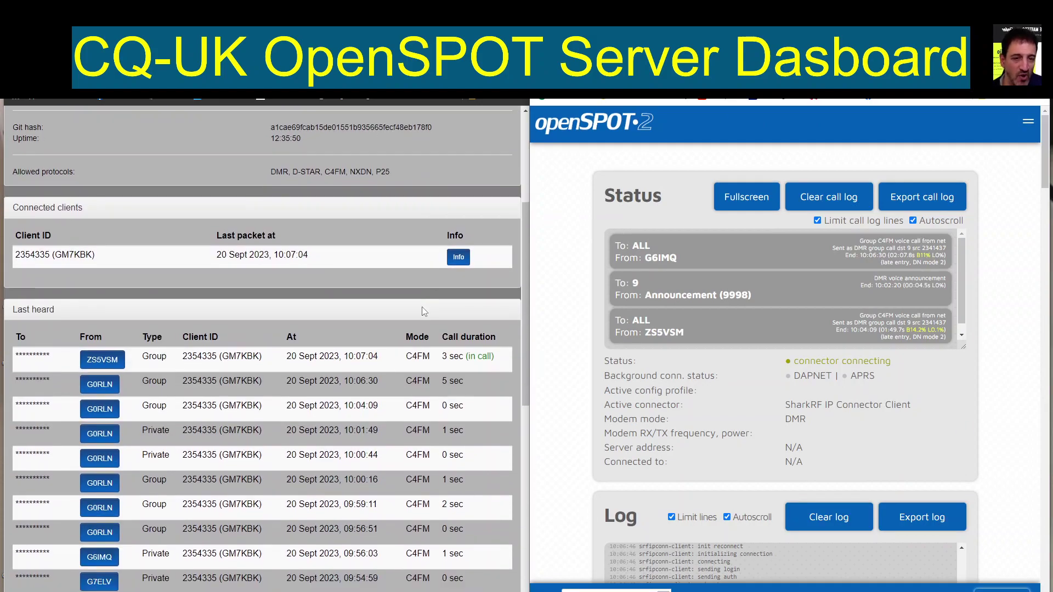
{"action": "scroll", "coordinate": [423, 312], "scroll_direction": "up", "scroll_amount": 4}
{"action": "scroll", "coordinate": [413, 319], "scroll_direction": "down", "scroll_amount": 4}
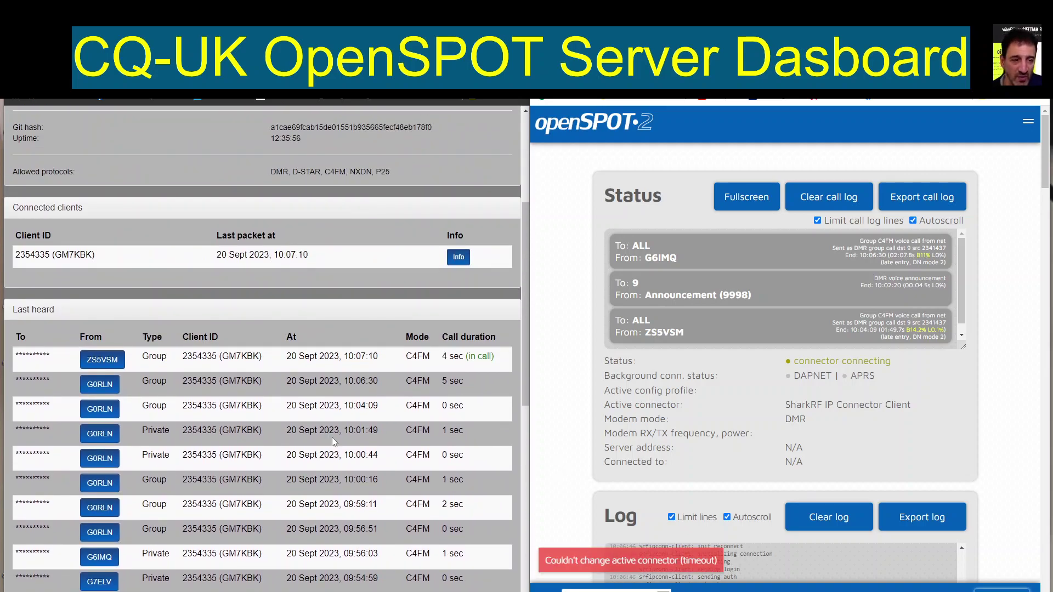
{"action": "scroll", "coordinate": [344, 369], "scroll_direction": "up", "scroll_amount": 4}
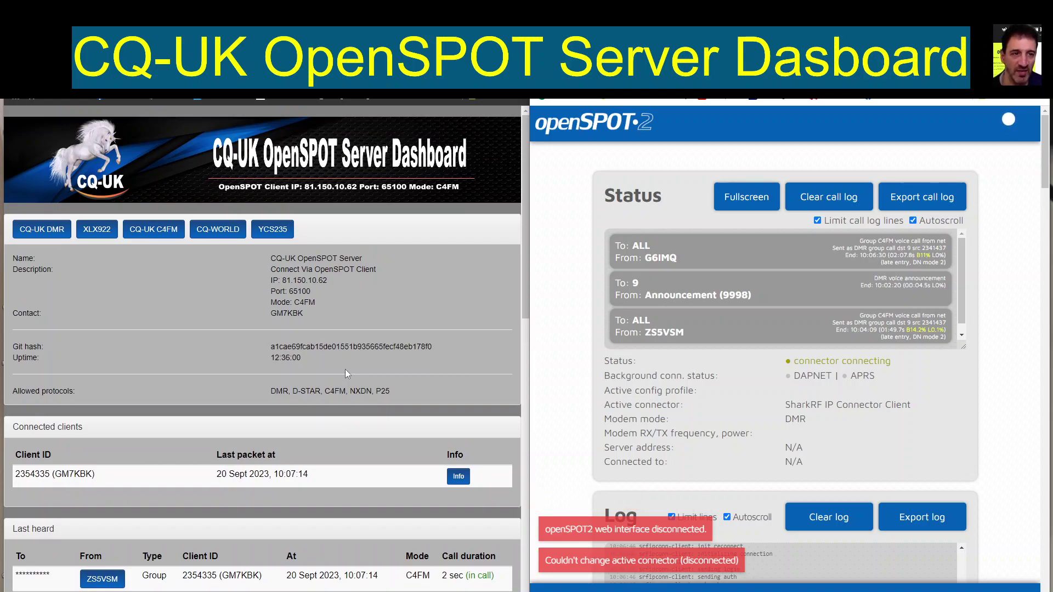
{"action": "scroll", "coordinate": [425, 358], "scroll_direction": "down", "scroll_amount": 8}
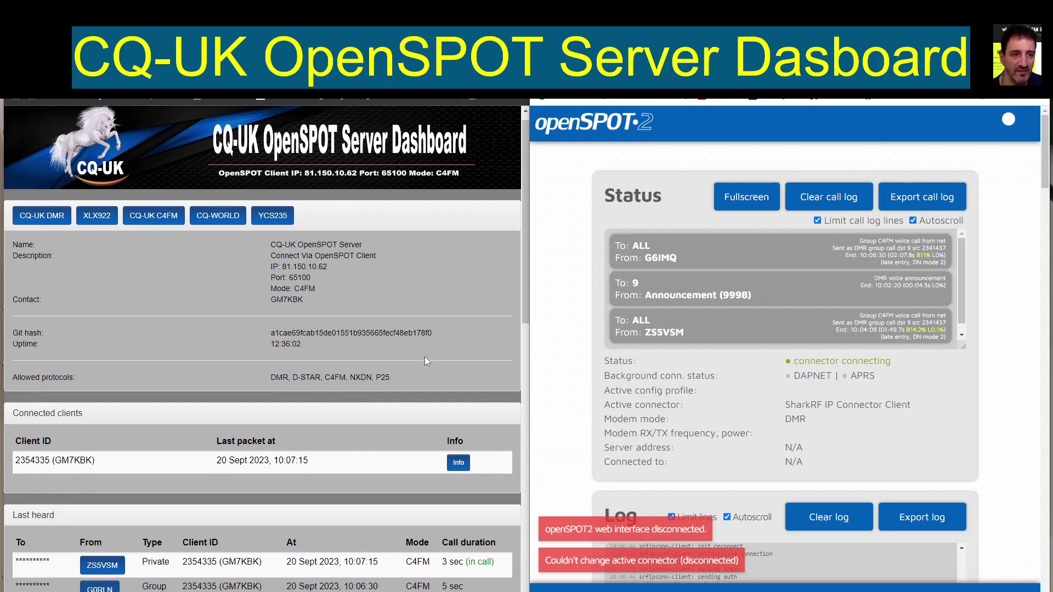
{"action": "scroll", "coordinate": [419, 382], "scroll_direction": "up", "scroll_amount": 8}
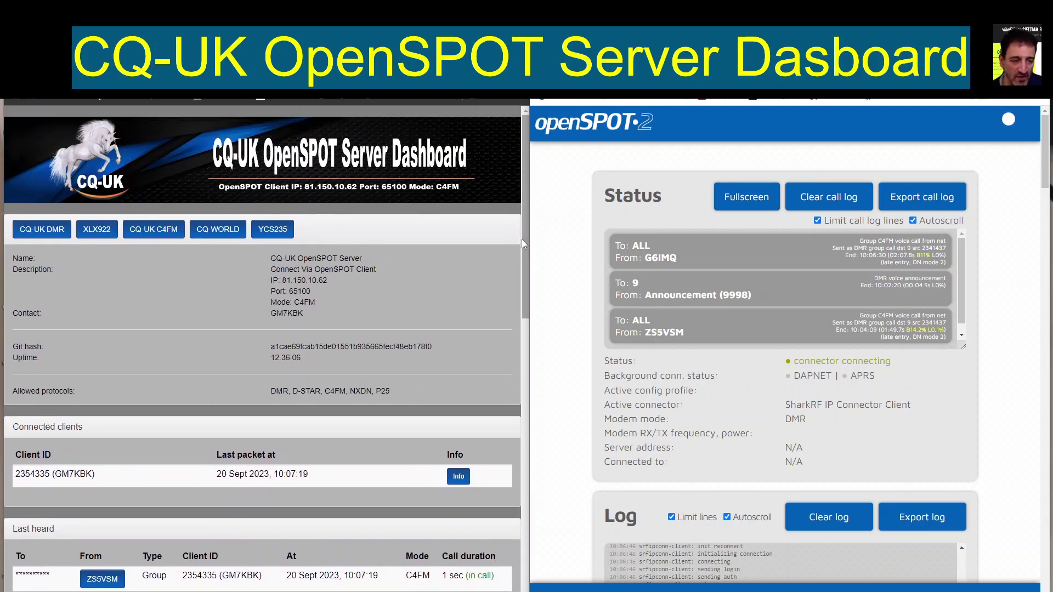
{"action": "scroll", "coordinate": [356, 241], "scroll_direction": "down", "scroll_amount": 1}
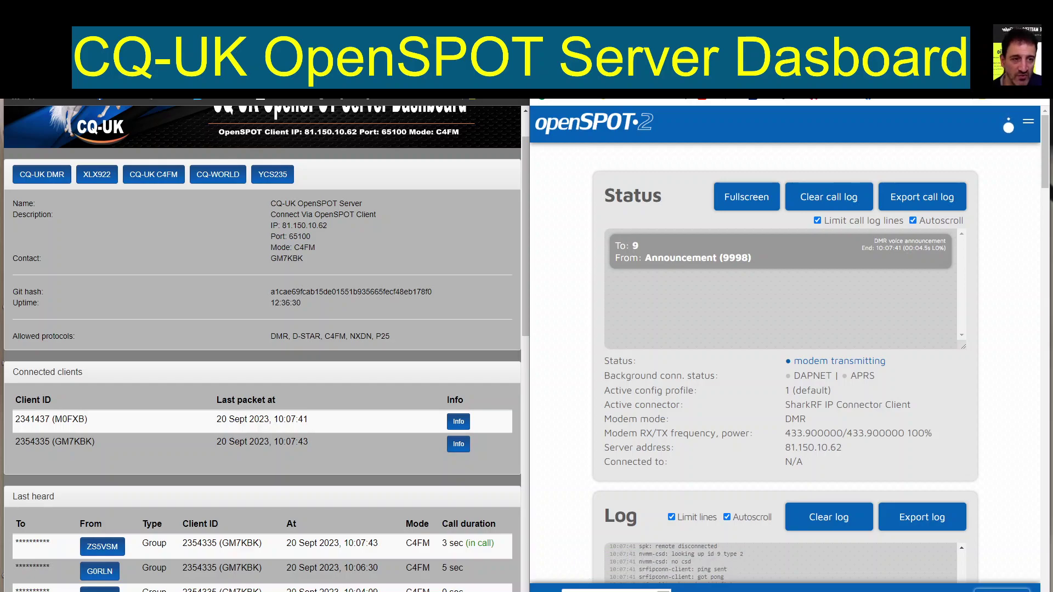
Step: Maximise openSPOT2 and scroll through its Status, Log and openSPOT2 info sections
{"action": "key", "text": "super+Up"}
{"action": "scroll", "coordinate": [757, 263], "scroll_direction": "down", "scroll_amount": 6}
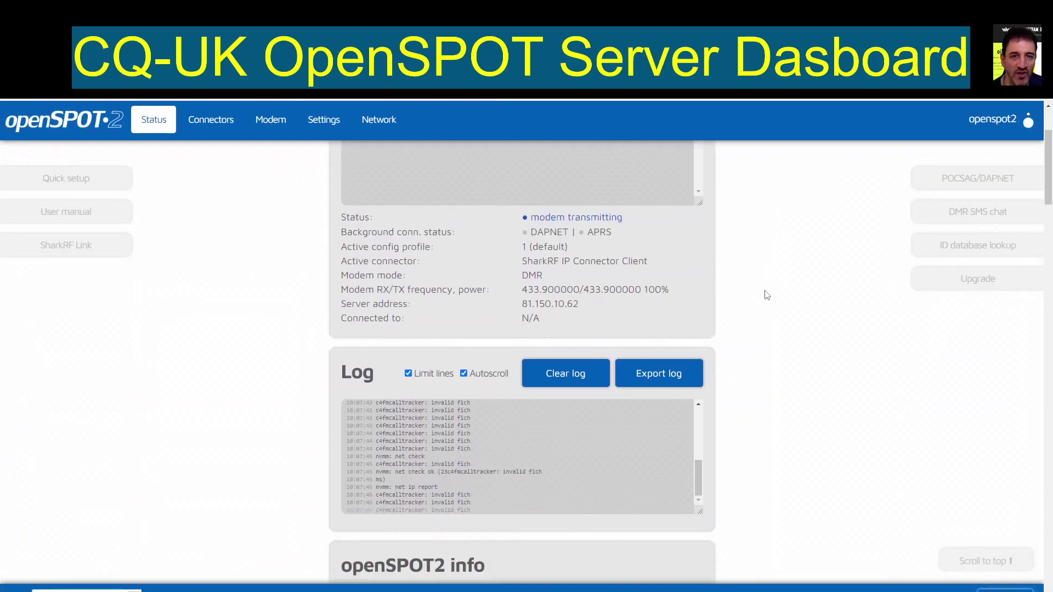
{"action": "scroll", "coordinate": [783, 298], "scroll_direction": "up", "scroll_amount": 6}
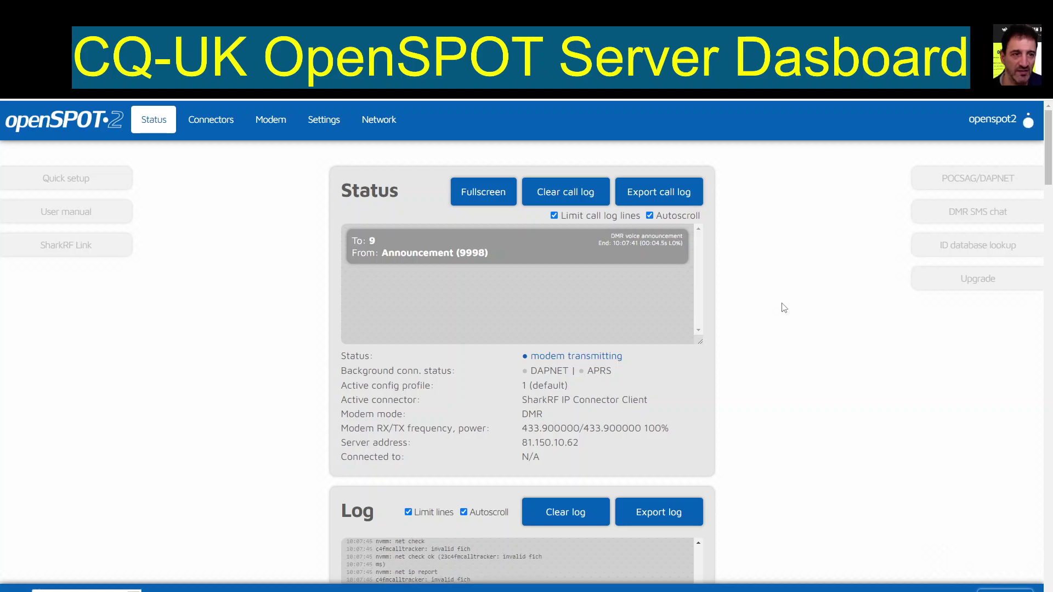
{"action": "scroll", "coordinate": [817, 310], "scroll_direction": "down", "scroll_amount": 6}
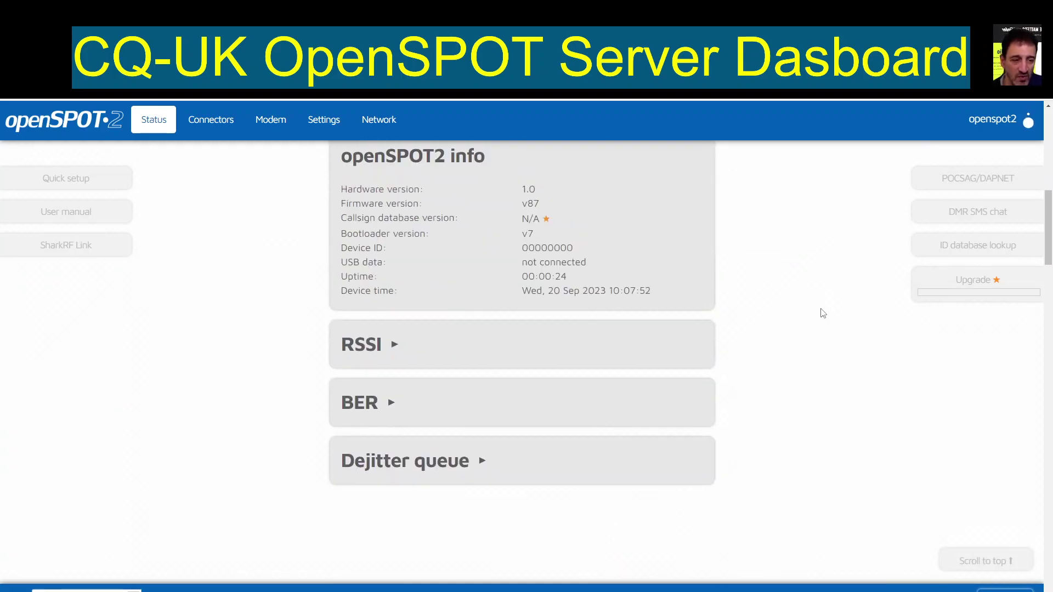
{"action": "scroll", "coordinate": [824, 311], "scroll_direction": "up", "scroll_amount": 6}
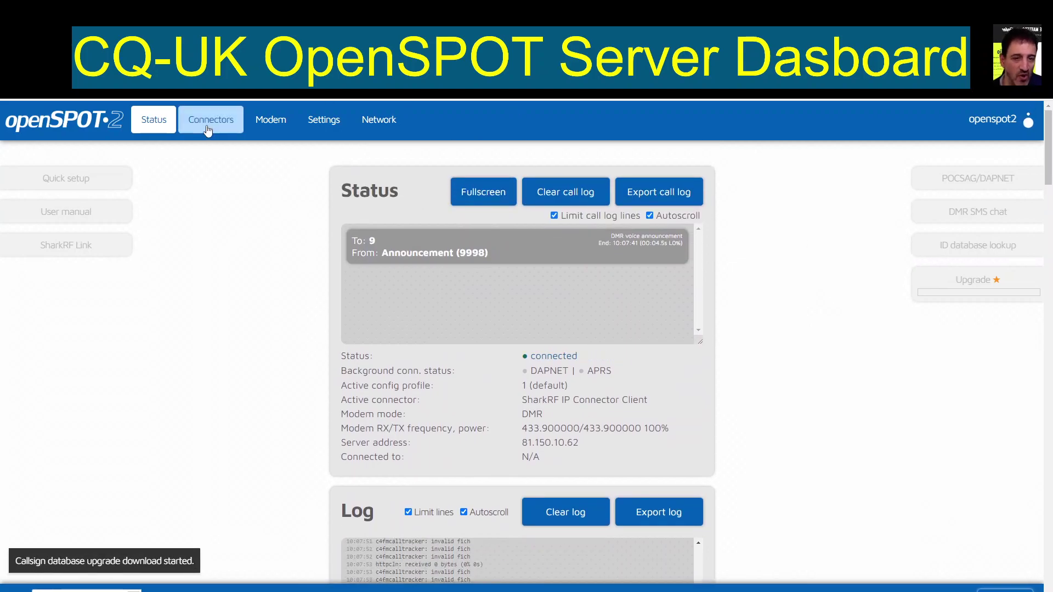
Step: Review the SharkRF IP Connector Client settings on the Connectors page and switch to it as active
{"action": "left_click", "coordinate": [208, 126]}
{"action": "scroll", "coordinate": [644, 276], "scroll_direction": "down", "scroll_amount": 4}
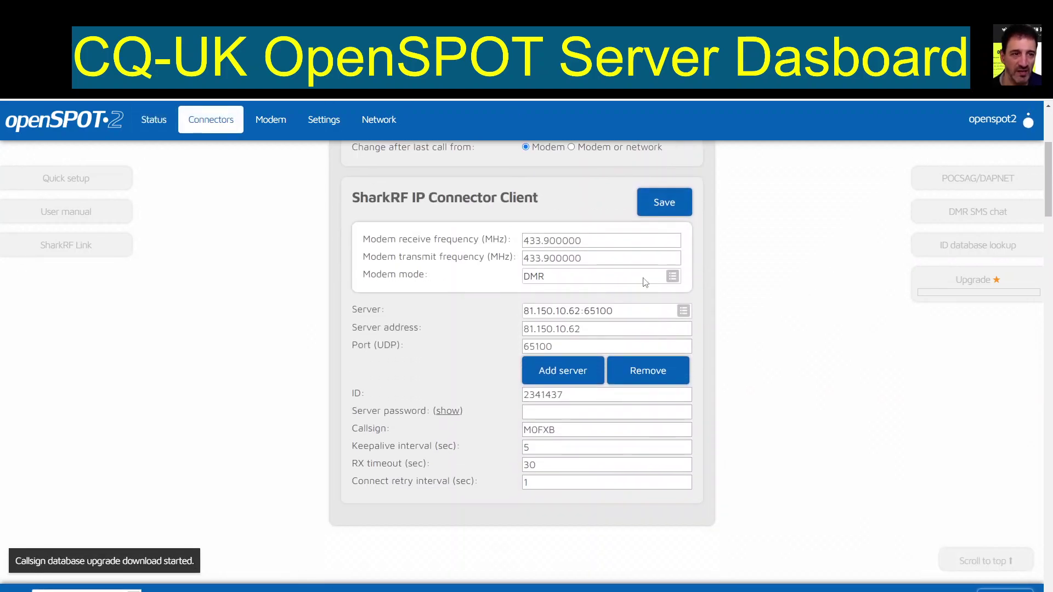
{"action": "scroll", "coordinate": [644, 276], "scroll_direction": "up", "scroll_amount": 4}
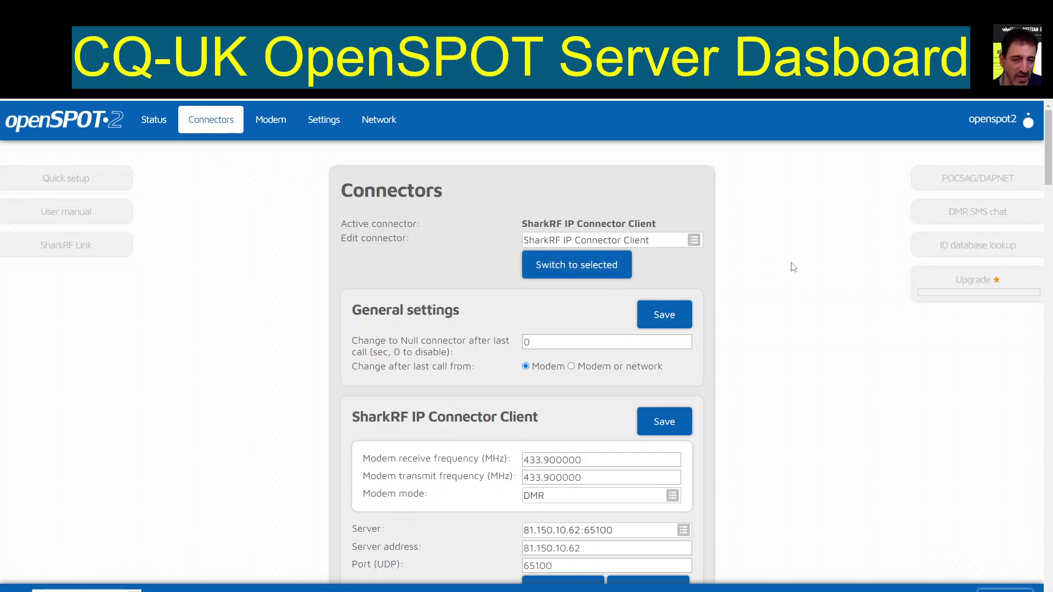
{"action": "scroll", "coordinate": [793, 267], "scroll_direction": "down", "scroll_amount": 1}
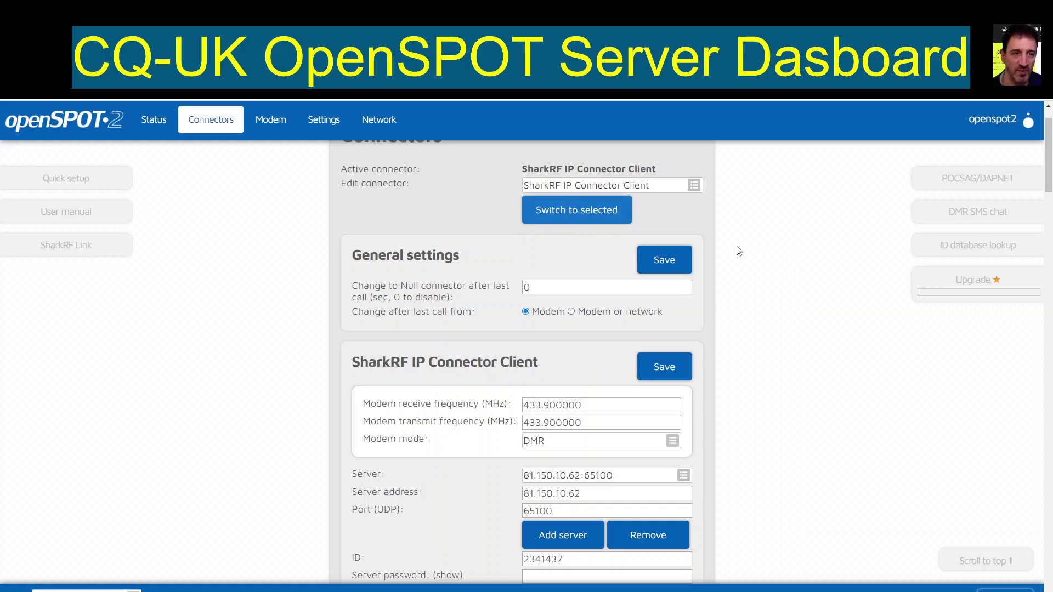
{"action": "scroll", "coordinate": [742, 256], "scroll_direction": "down", "scroll_amount": 2}
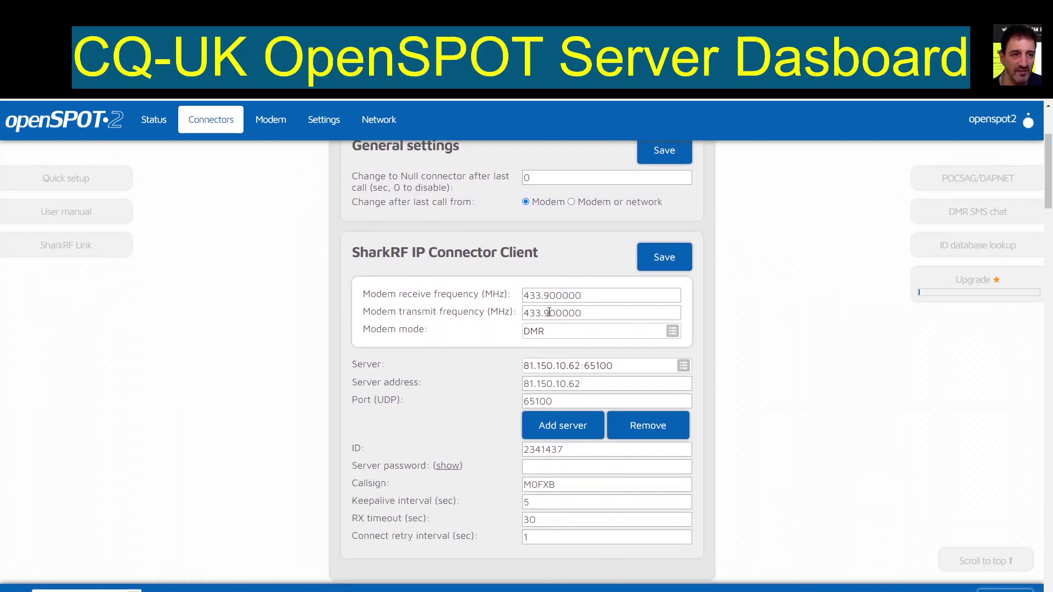
{"action": "scroll", "coordinate": [746, 336], "scroll_direction": "down", "scroll_amount": 3}
{"action": "scroll", "coordinate": [685, 332], "scroll_direction": "up", "scroll_amount": 1}
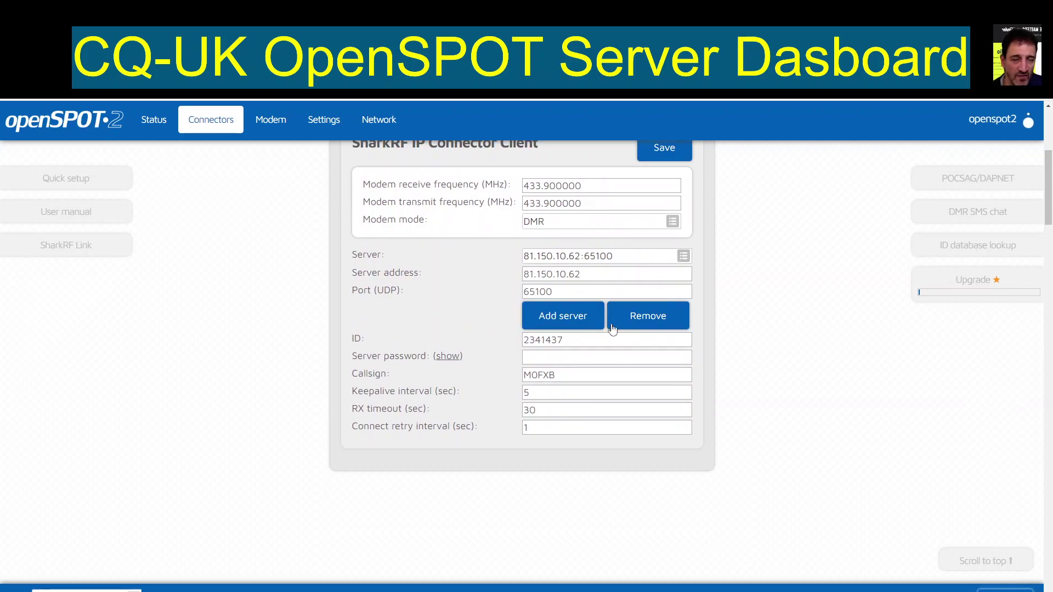
{"action": "scroll", "coordinate": [619, 307], "scroll_direction": "up", "scroll_amount": 5}
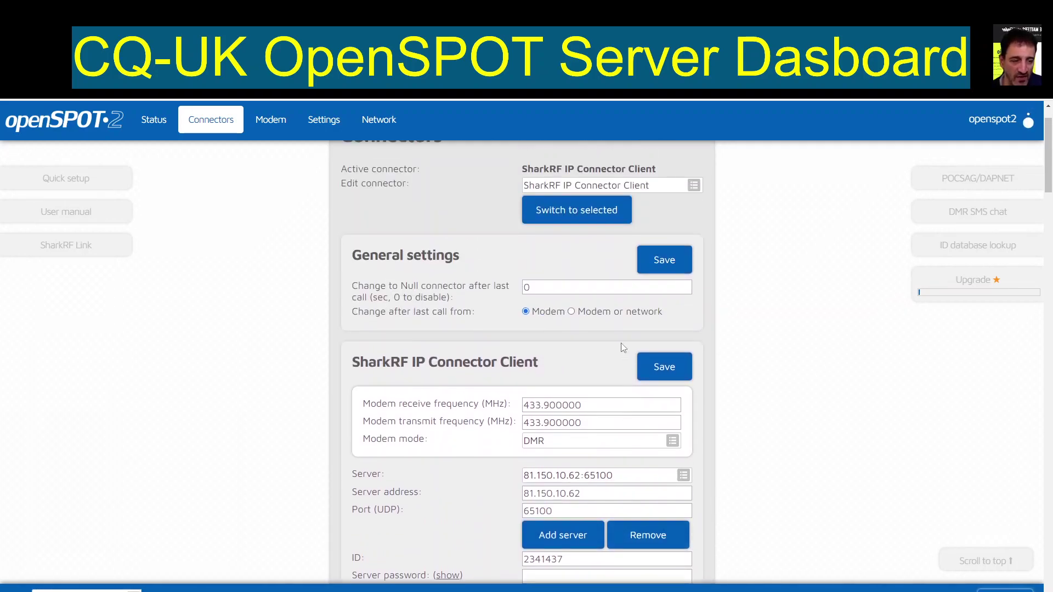
{"action": "left_click", "coordinate": [569, 268]}
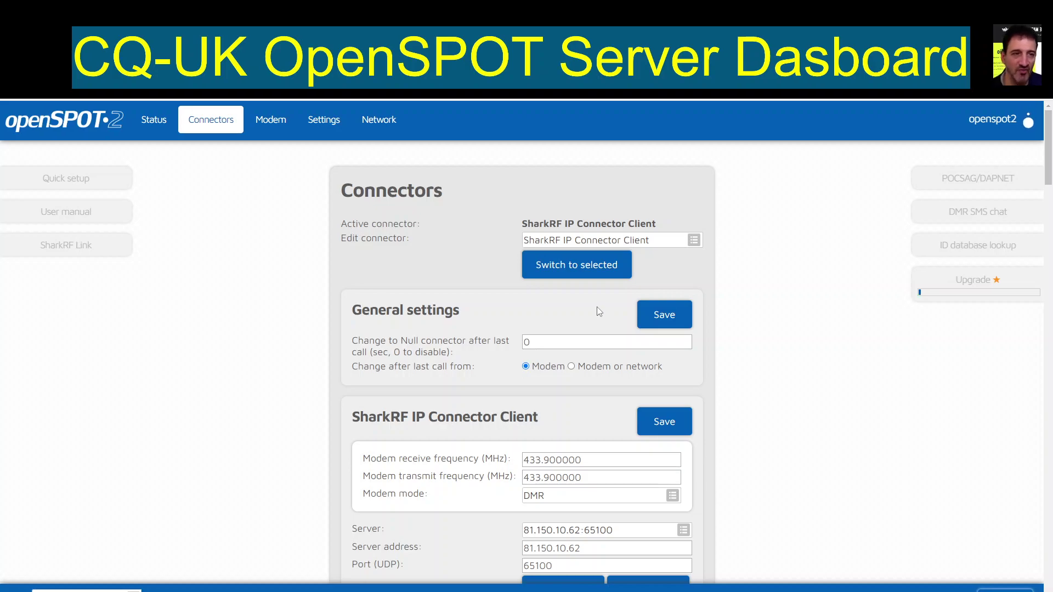
{"action": "scroll", "coordinate": [597, 306], "scroll_direction": "down", "scroll_amount": 5}
{"action": "scroll", "coordinate": [597, 307], "scroll_direction": "up", "scroll_amount": 5}
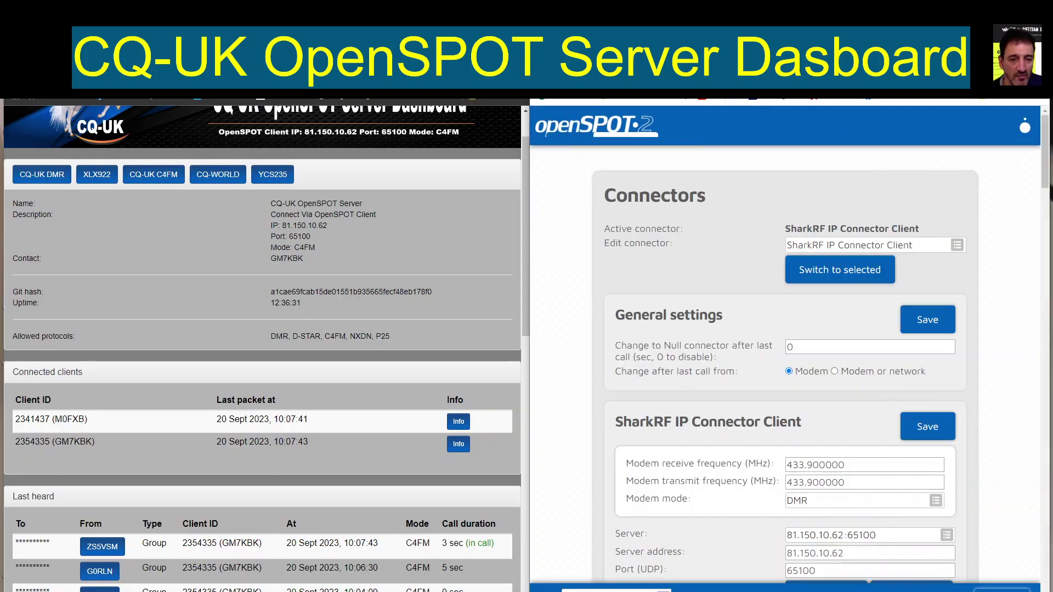
Step: Return openSPOT2 to its Status page and scroll the CQ-UK dashboard's Connected clients list
{"action": "scroll", "coordinate": [301, 278], "scroll_direction": "down", "scroll_amount": 5}
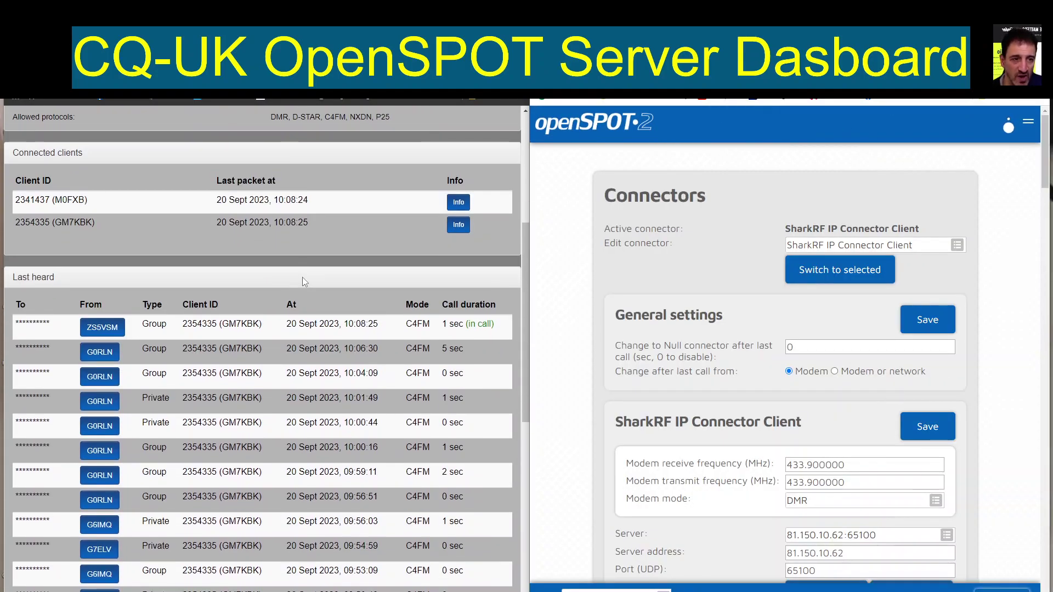
{"action": "scroll", "coordinate": [302, 277], "scroll_direction": "up", "scroll_amount": 5}
{"action": "scroll", "coordinate": [301, 278], "scroll_direction": "down", "scroll_amount": 6}
{"action": "scroll", "coordinate": [302, 277], "scroll_direction": "up", "scroll_amount": 7}
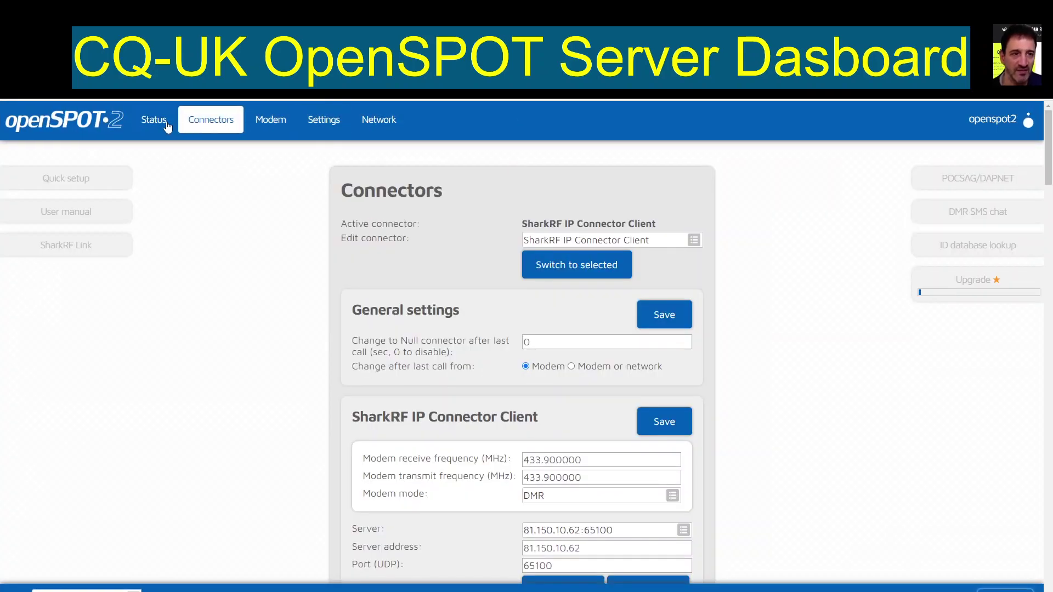
{"action": "left_click", "coordinate": [157, 122]}
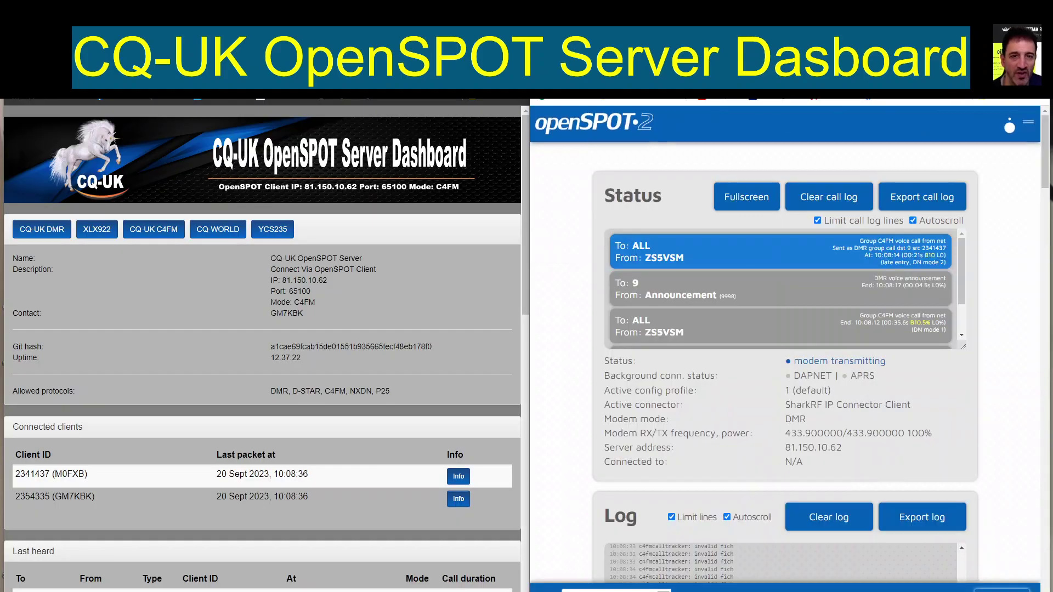
{"action": "scroll", "coordinate": [393, 248], "scroll_direction": "down", "scroll_amount": 5}
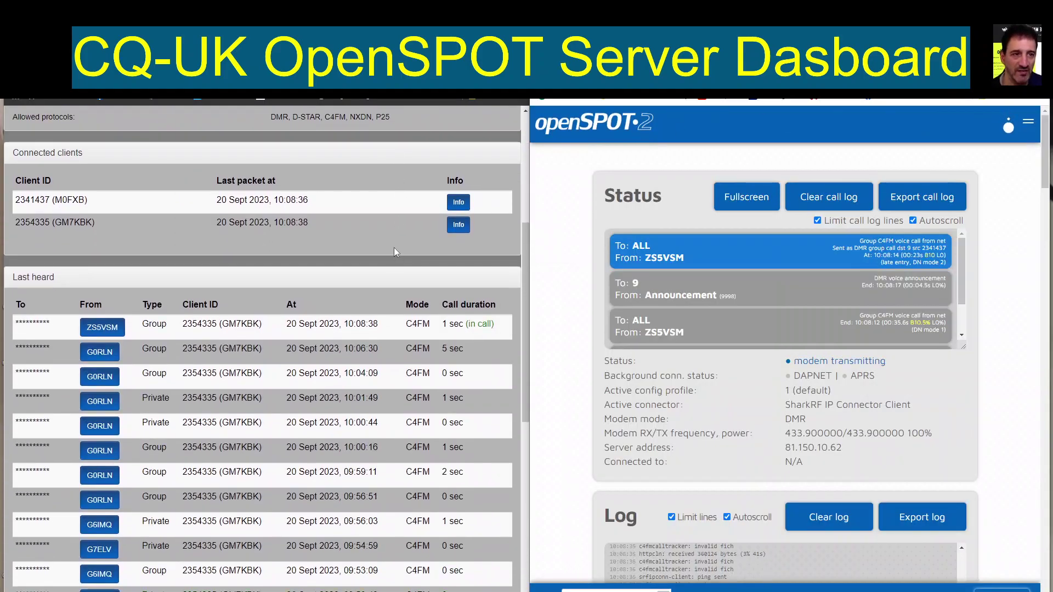
{"action": "scroll", "coordinate": [394, 248], "scroll_direction": "up", "scroll_amount": 6}
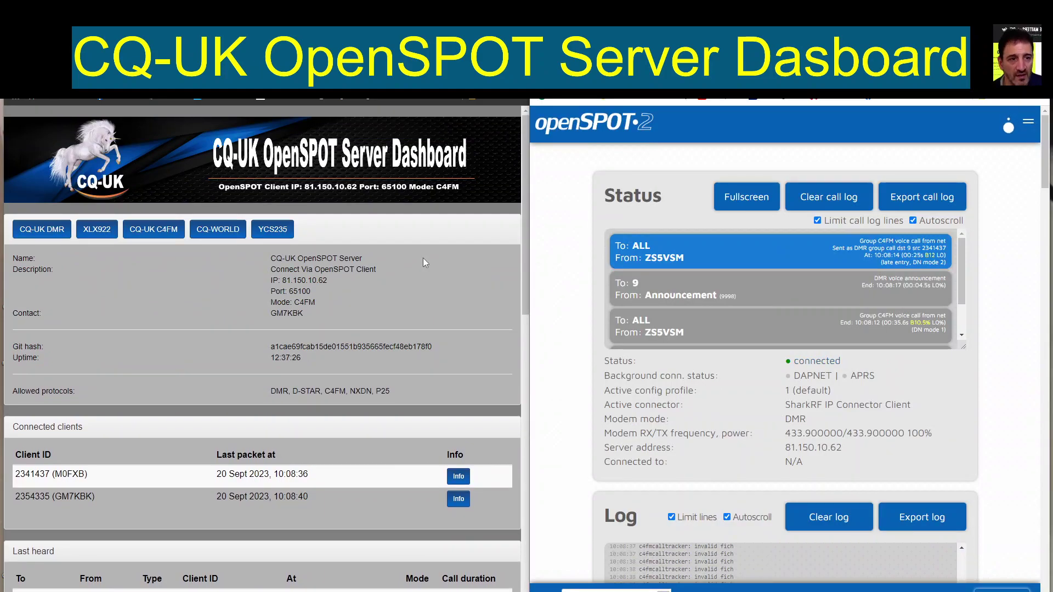